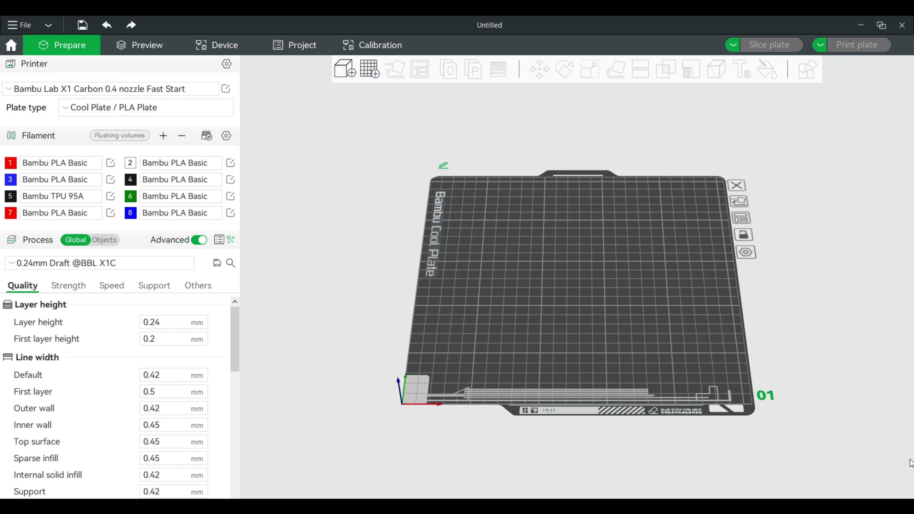
- Add a cylinder primitive to the build plate
right_click(545, 273)
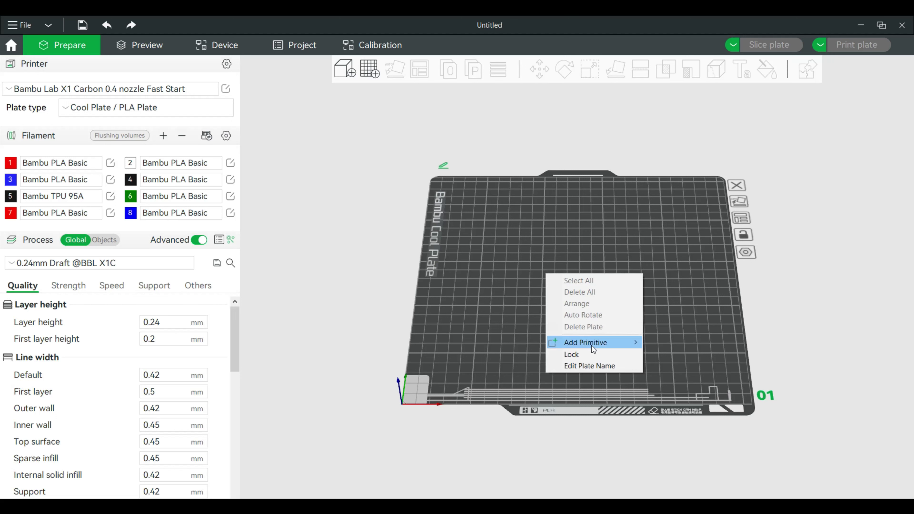
mouse_move(592, 346)
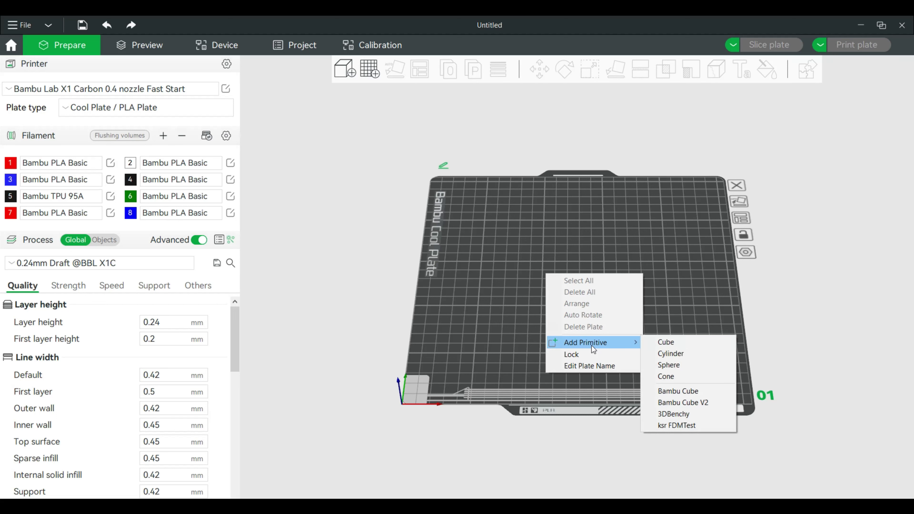
click(672, 354)
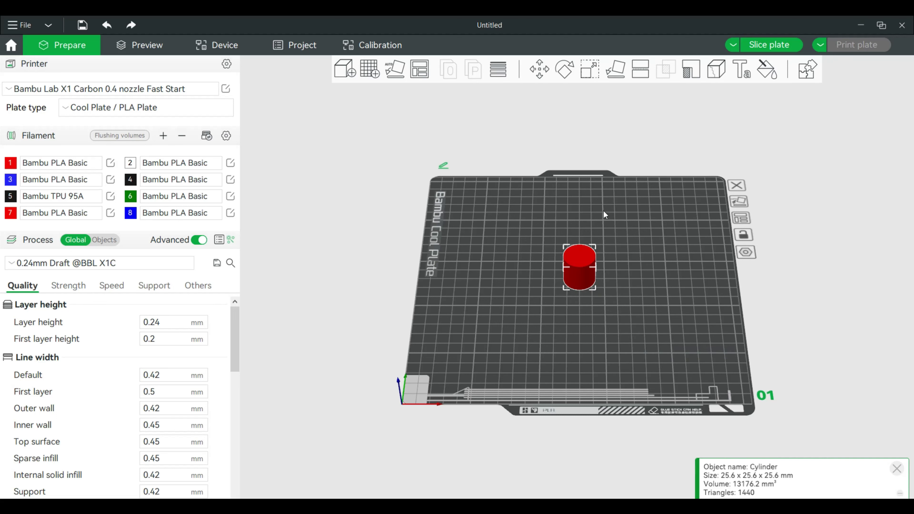
scroll(603, 214, up, 6)
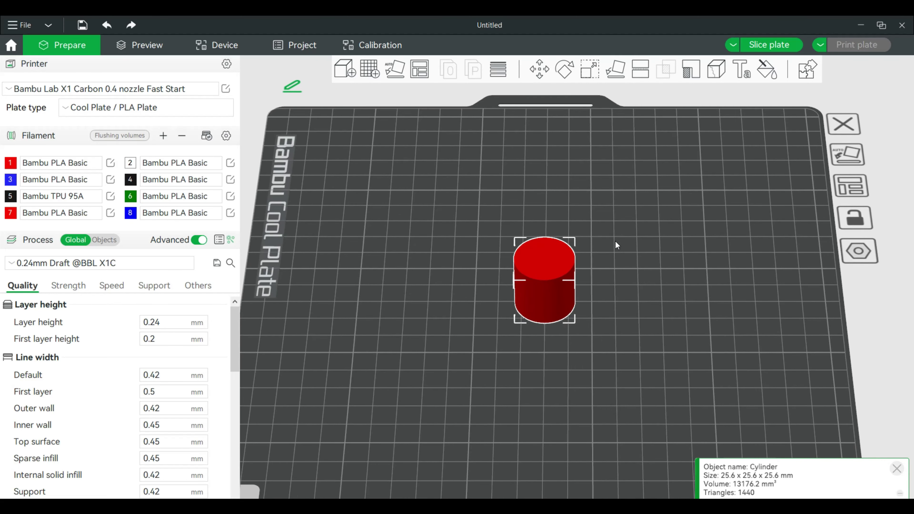
- Scale the cylinder non-uniformly to a 25.6 x 25.6 x 6 mm disc
click(590, 74)
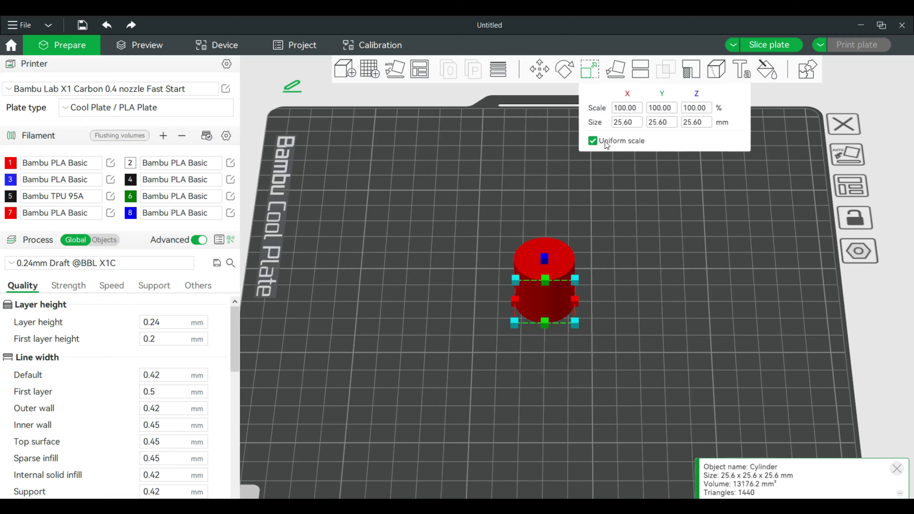
click(592, 141)
click(634, 123)
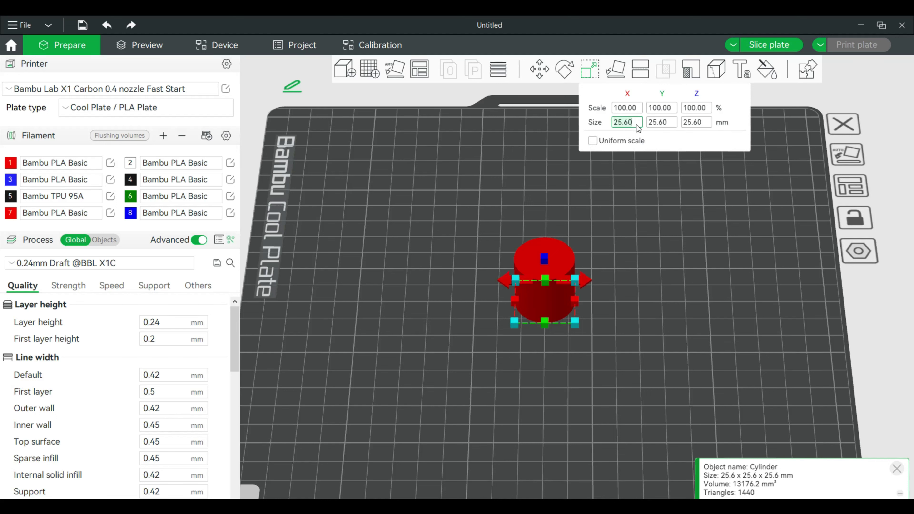
double_click(636, 123)
click(662, 123)
click(685, 123)
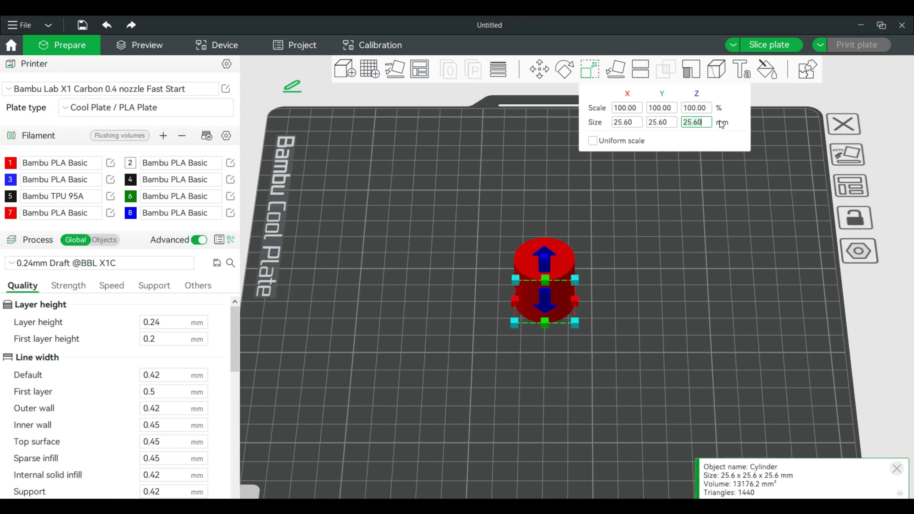
key(BackSpace)
key(BackSpace)
key(BackSpace)
key(BackSpace)
key(BackSpace)
text(6)
key(Return)
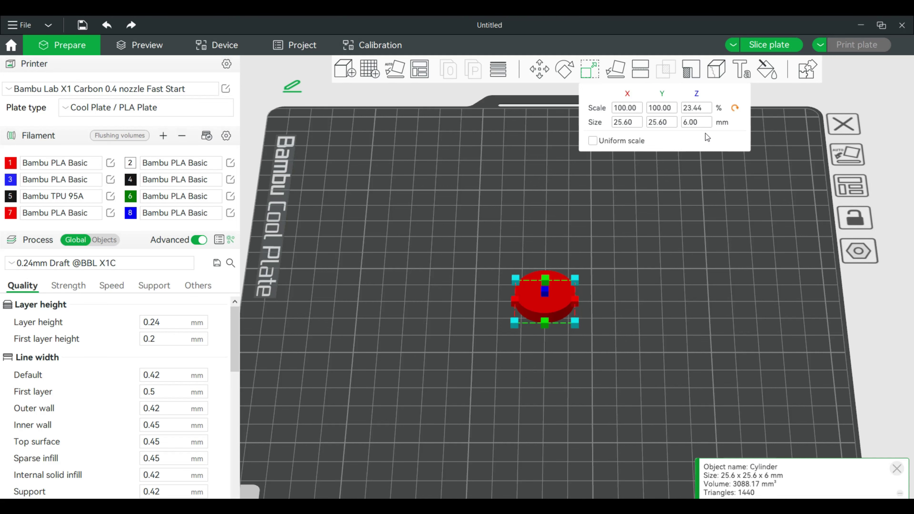
scroll(693, 318, up, 3)
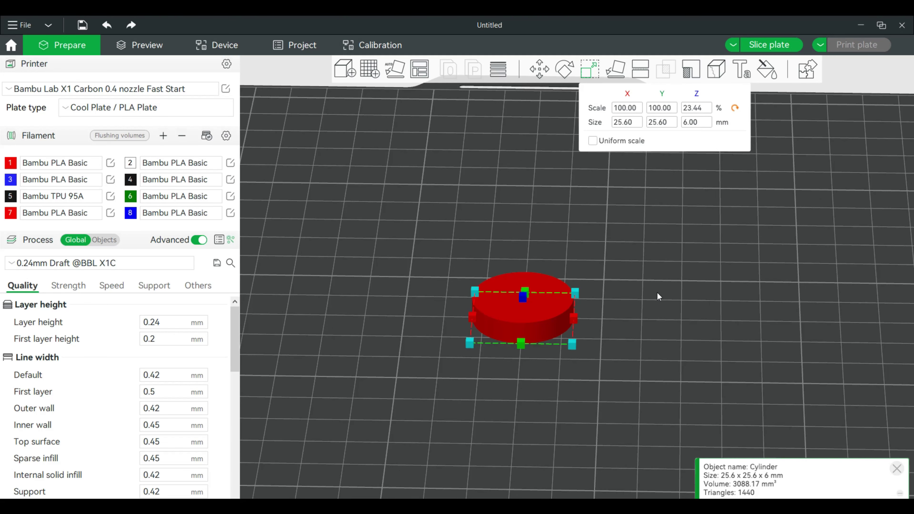
middle_drag(655, 305, 684, 305)
click(688, 305)
scroll(688, 306, up, 2)
drag(644, 310, 640, 305)
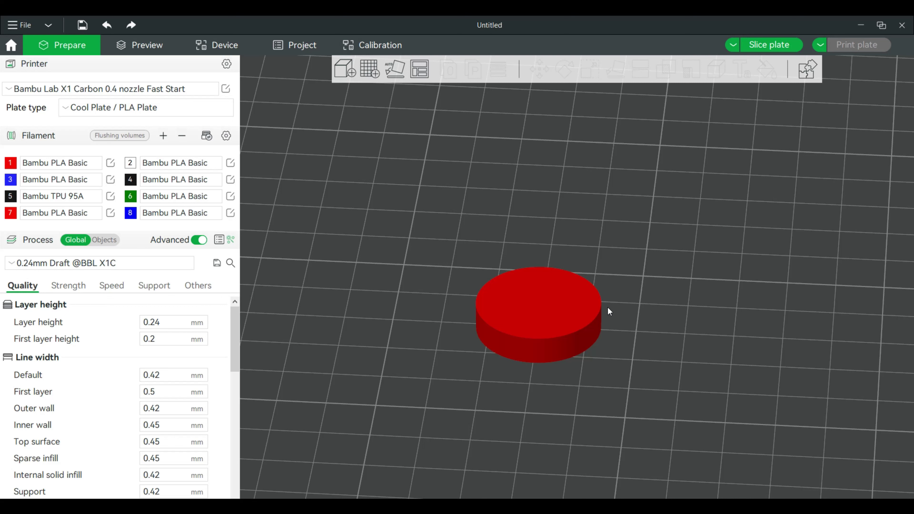
- Attach a negative Generic-Cylinder part to the disc and dismiss the settings notice
right_click(547, 290)
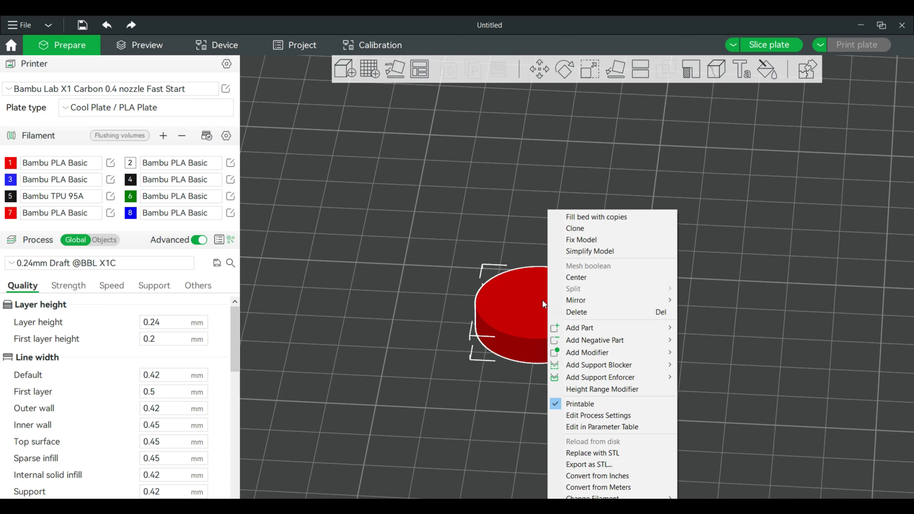
mouse_move(596, 338)
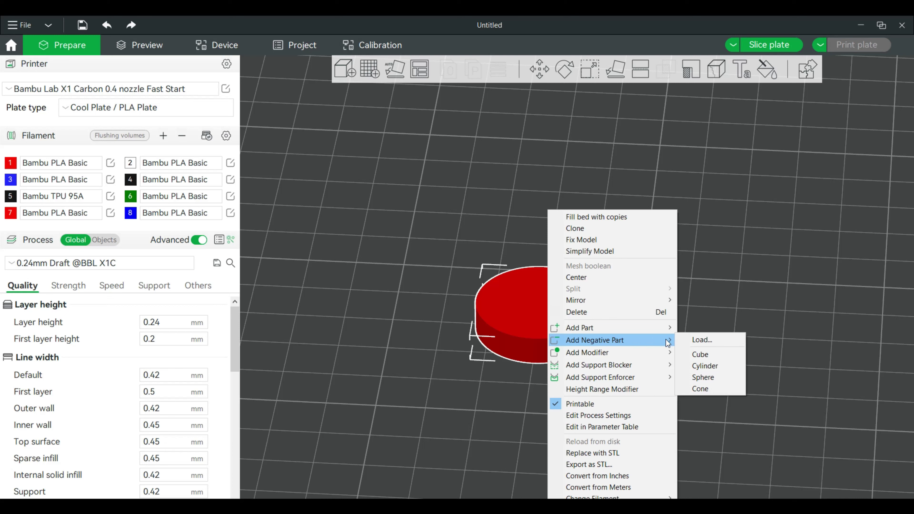
click(710, 364)
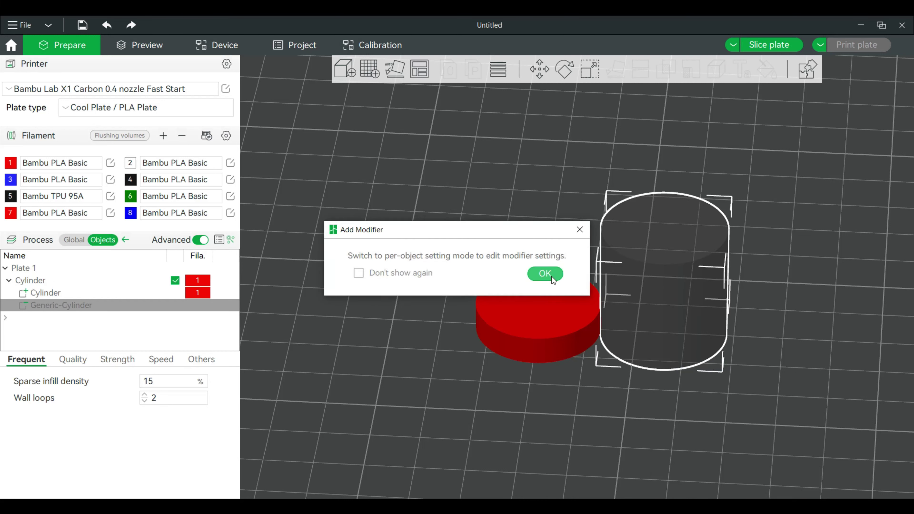
click(544, 273)
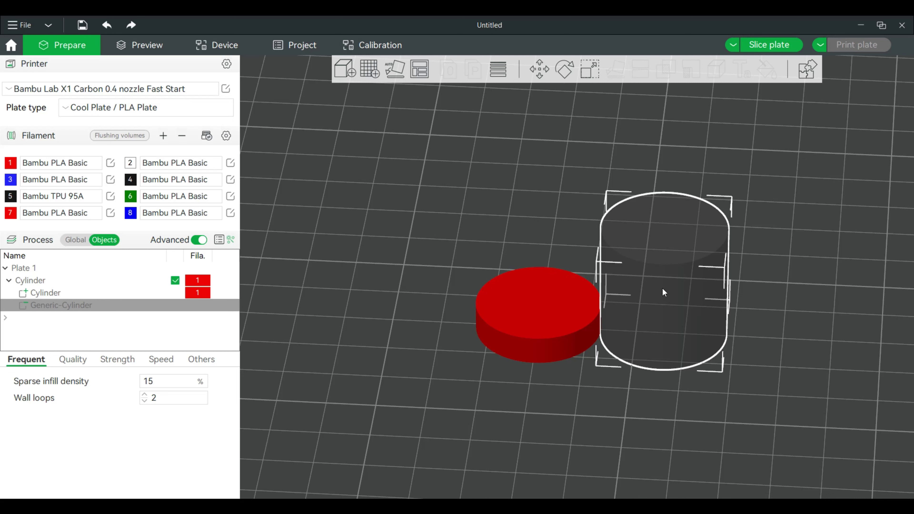
- Resize the negative Generic-Cylinder to 6.5 x 6.5 x 3 mm
drag(663, 292, 675, 284)
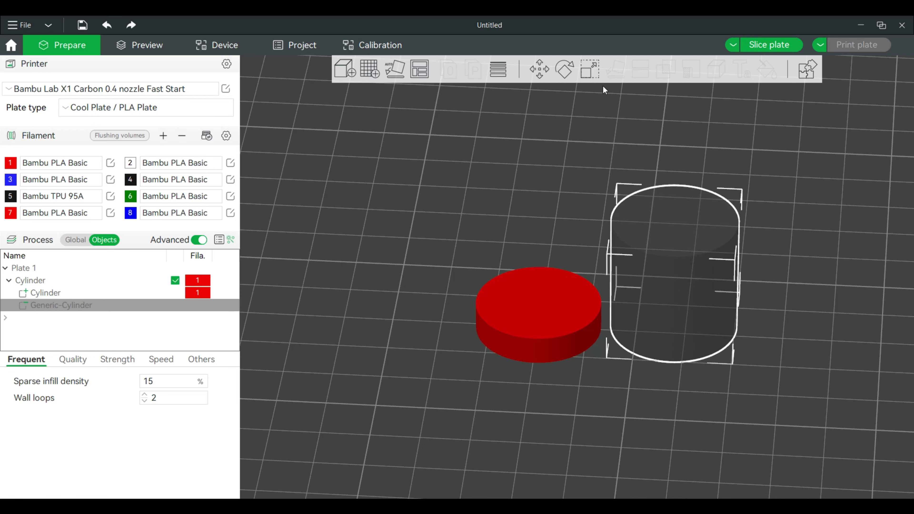
click(589, 77)
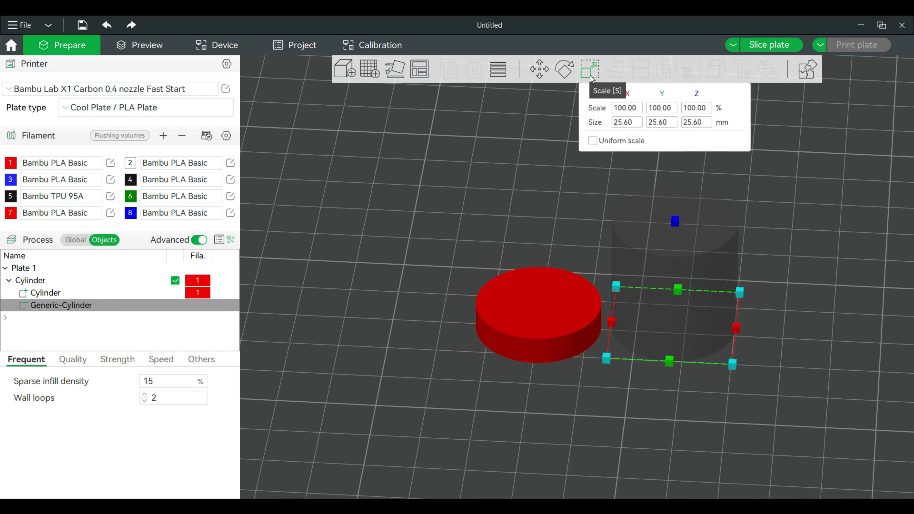
click(619, 123)
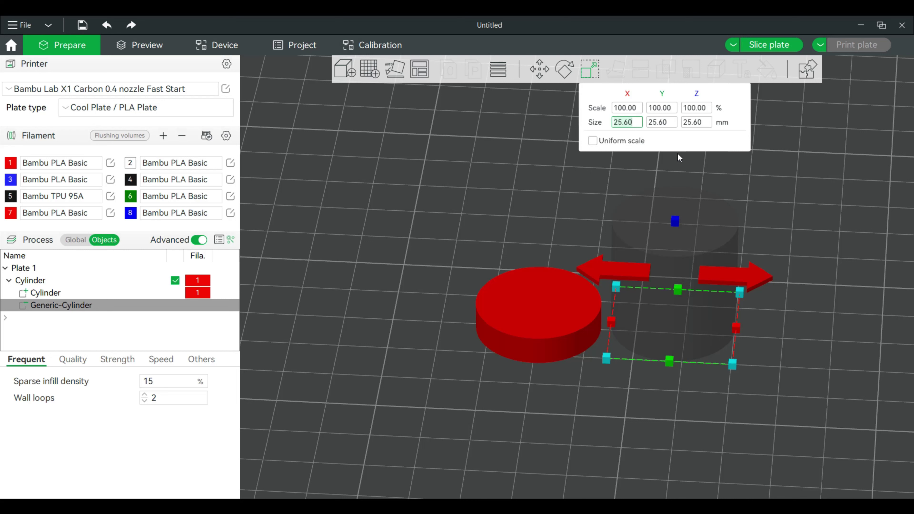
key(BackSpace)
key(BackSpace)
key(BackSpace)
key(BackSpace)
key(BackSpace)
text(6.5)
click(664, 124)
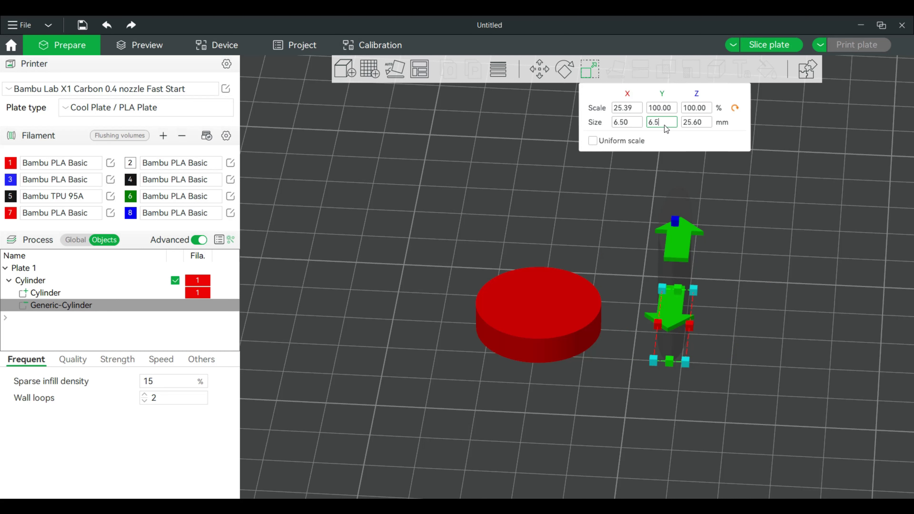
text(6.5)
key(Return)
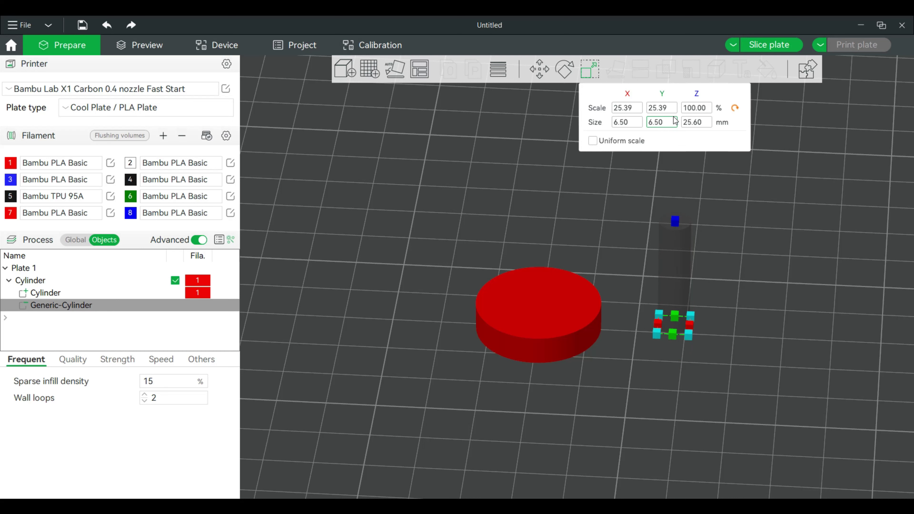
click(696, 122)
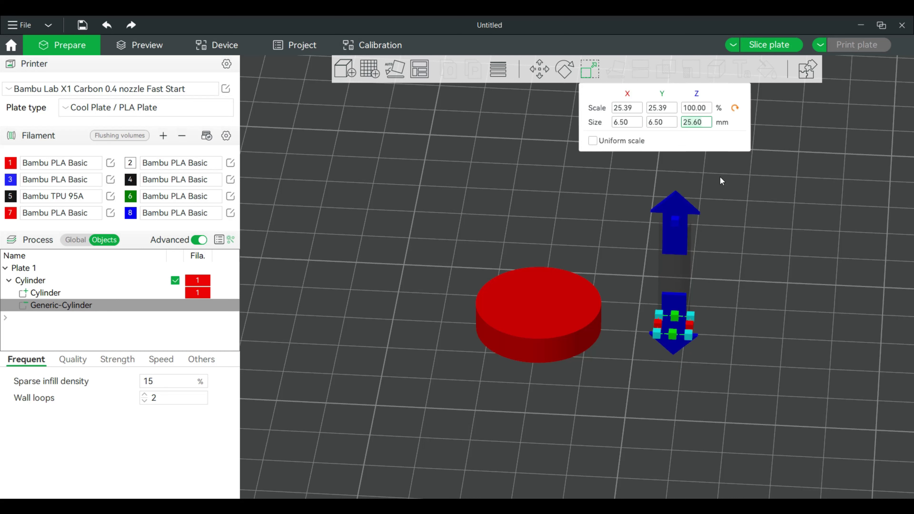
text(3)
key(Return)
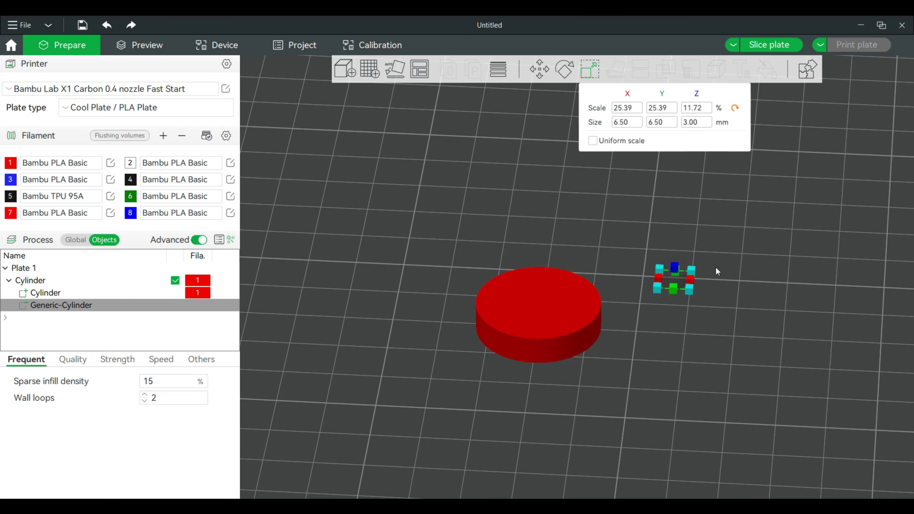
- Centre the part and the whole Cylinder object on the plate
drag(712, 269, 721, 332)
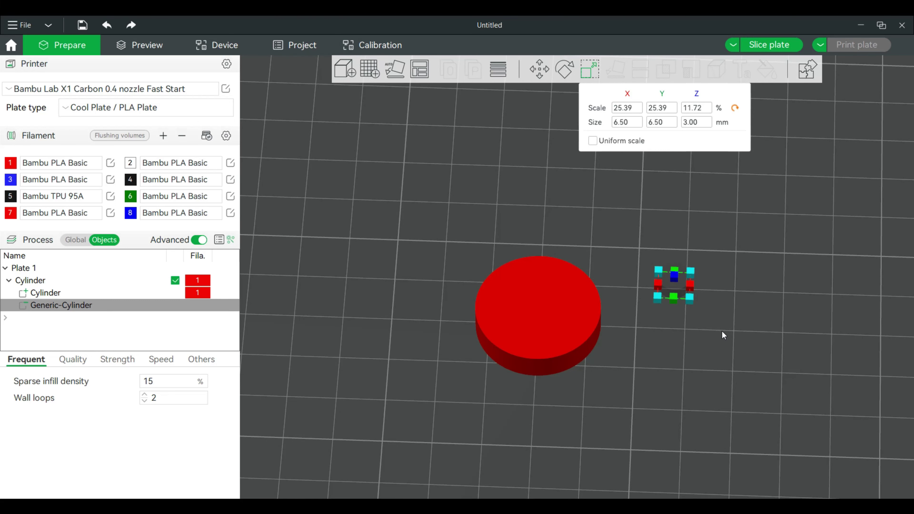
click(538, 69)
drag(808, 398, 563, 313)
drag(644, 302, 594, 302)
right_click(546, 303)
click(570, 356)
click(568, 348)
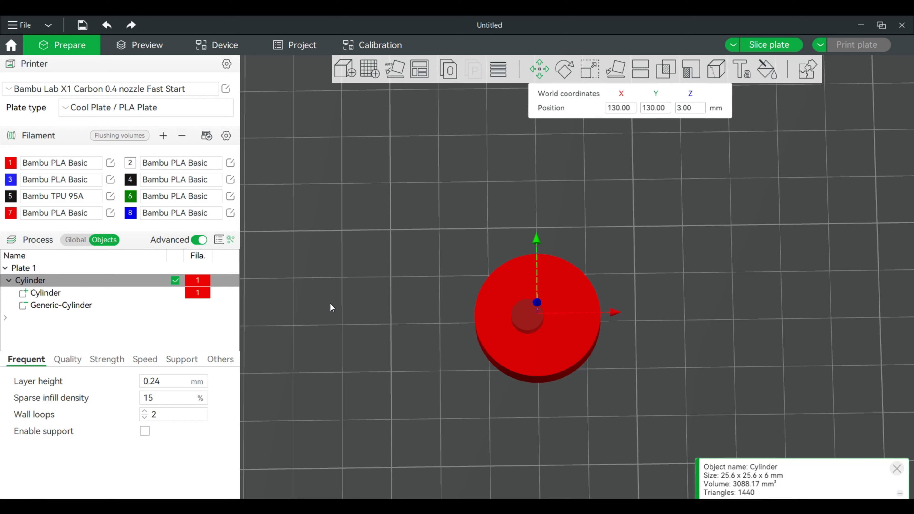
right_click(557, 359)
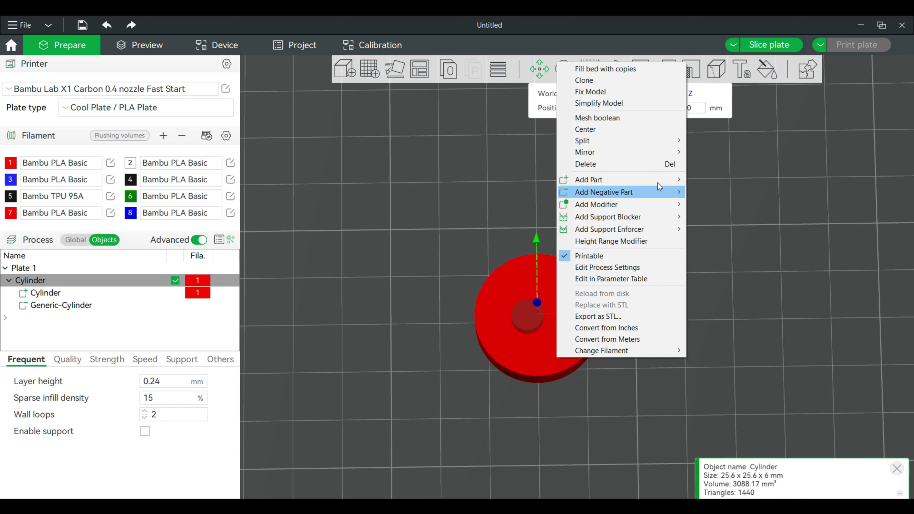
click(646, 130)
click(614, 285)
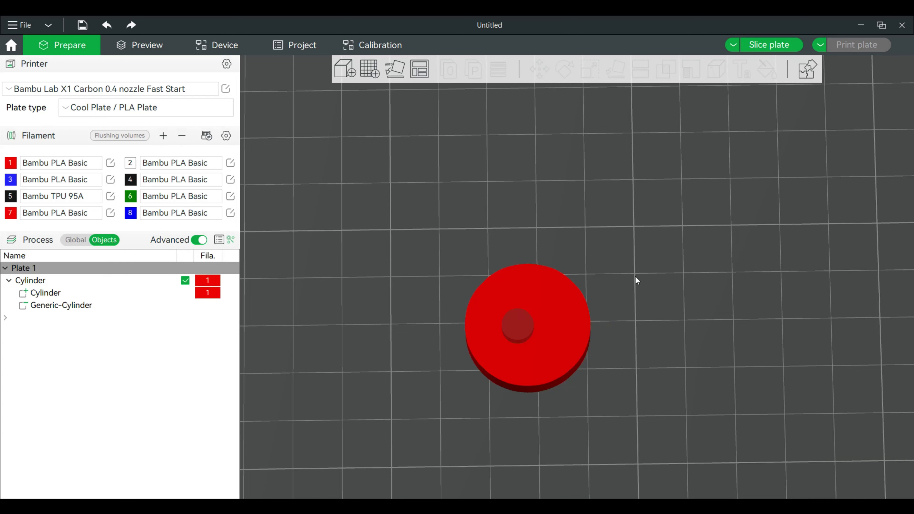
- Centre Generic-Cylinder at X 0, Y 0 and lower it to Z 1.06 mm
click(525, 325)
right_click(524, 325)
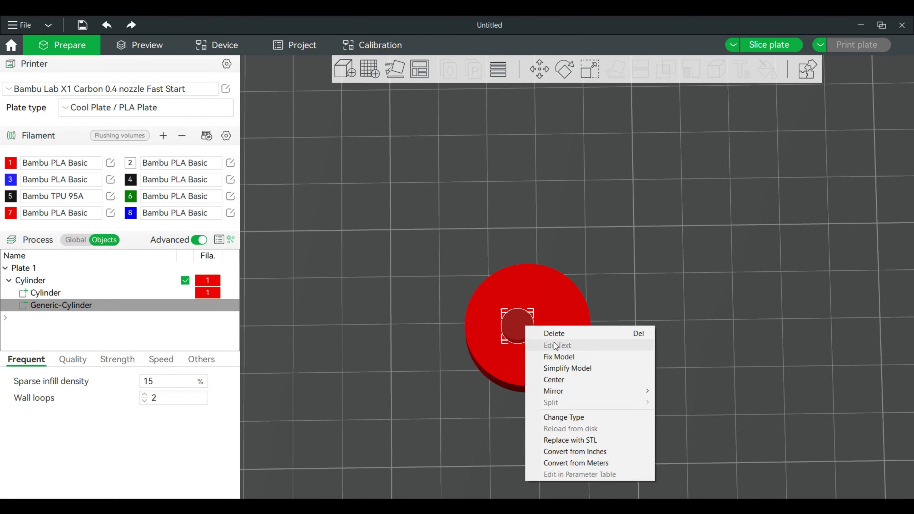
click(567, 377)
click(661, 295)
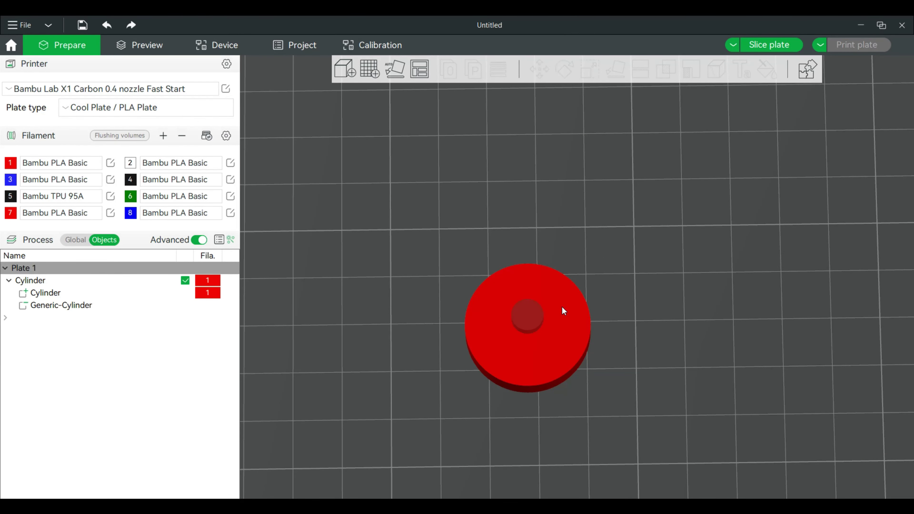
click(542, 313)
click(546, 65)
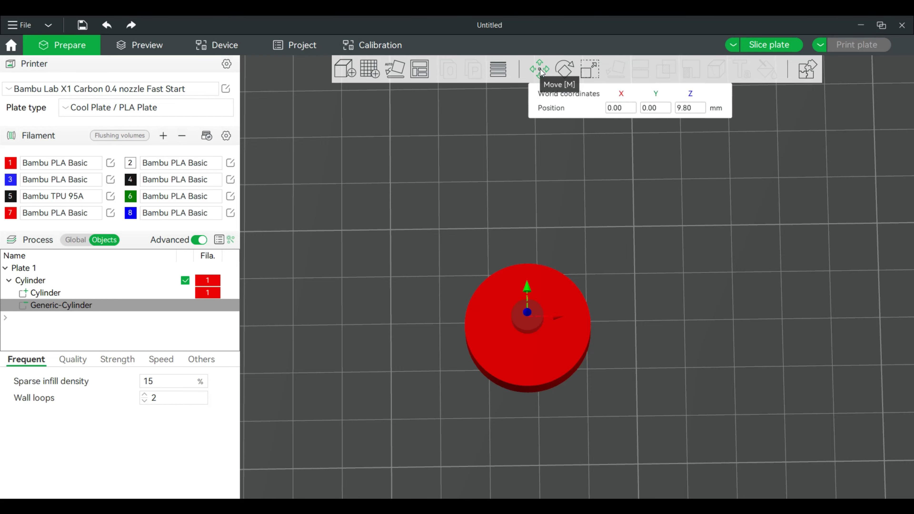
drag(547, 194, 610, 181)
drag(528, 261, 527, 308)
drag(611, 259, 622, 286)
- Slice the plate and preview it up to layer 24
scroll(640, 262, up, 5)
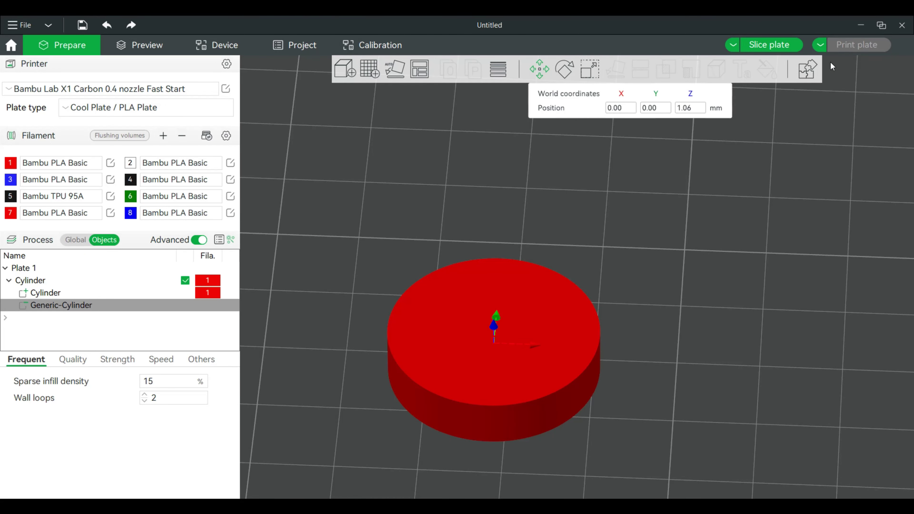
click(783, 48)
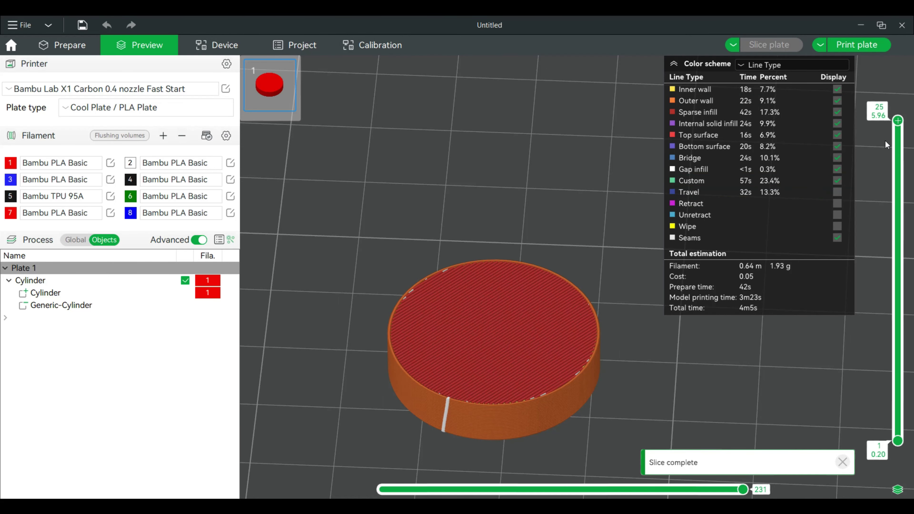
click(897, 136)
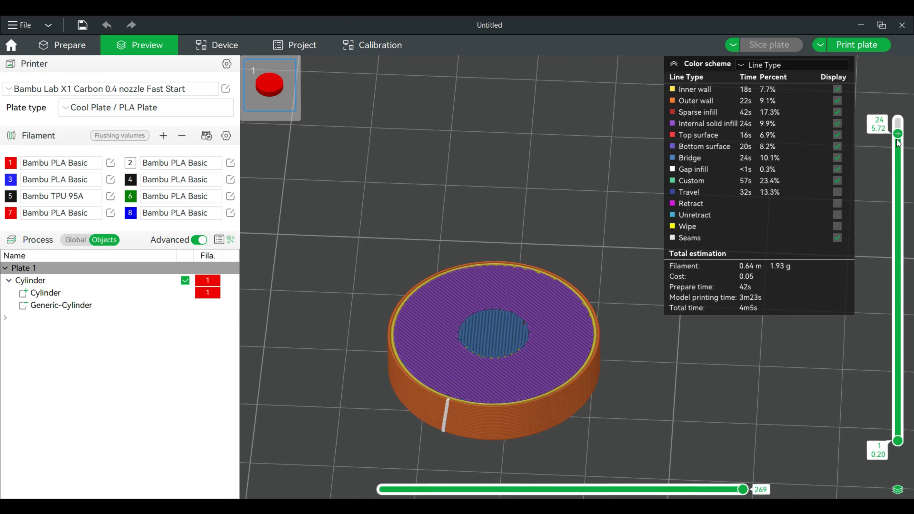
scroll(898, 142, up, 1)
scroll(898, 139, down, 1)
scroll(897, 134, up, 1)
scroll(897, 128, down, 1)
scroll(898, 125, up, 1)
scroll(898, 124, down, 1)
scroll(898, 122, up, 1)
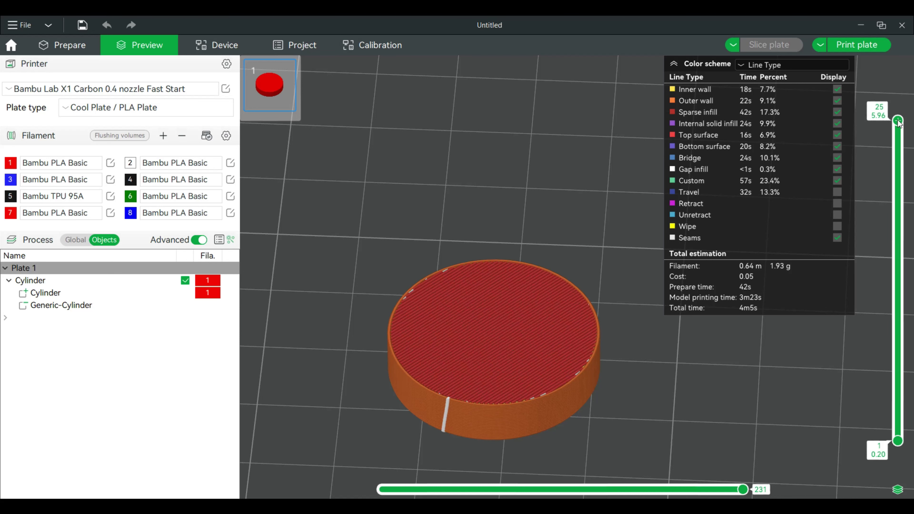
scroll(898, 130, down, 1)
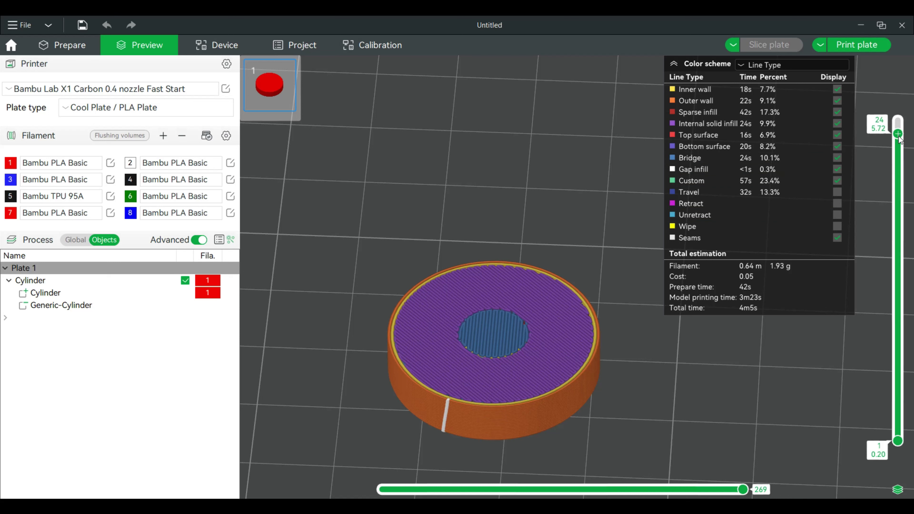
- Move the layer slider through layers 23, 20 and back to 24
drag(898, 141, 898, 148)
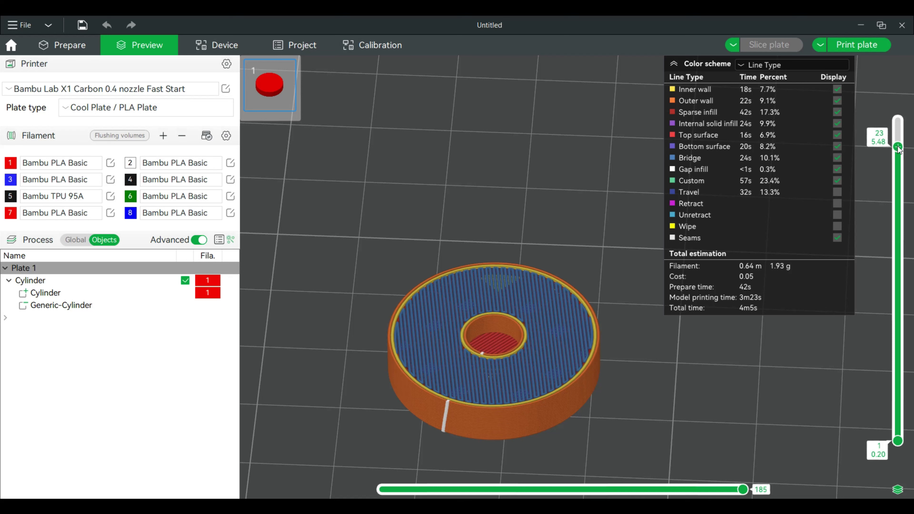
drag(898, 149, 898, 115)
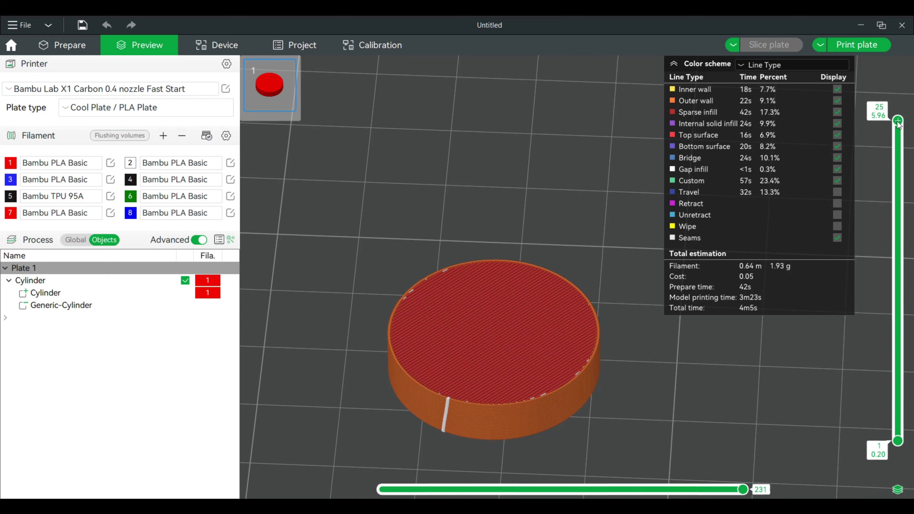
drag(898, 129, 899, 145)
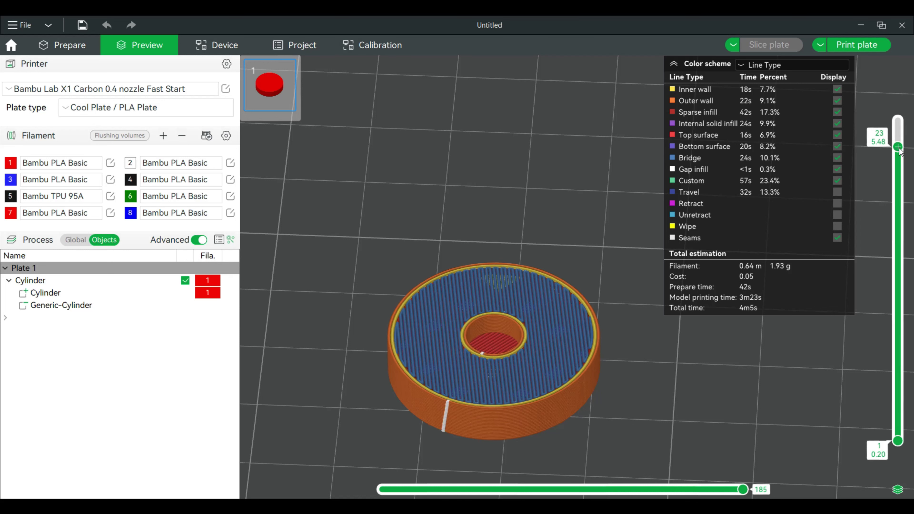
- Add a pause at layer 23 (5.48 mm) on the layer slider
right_click(898, 146)
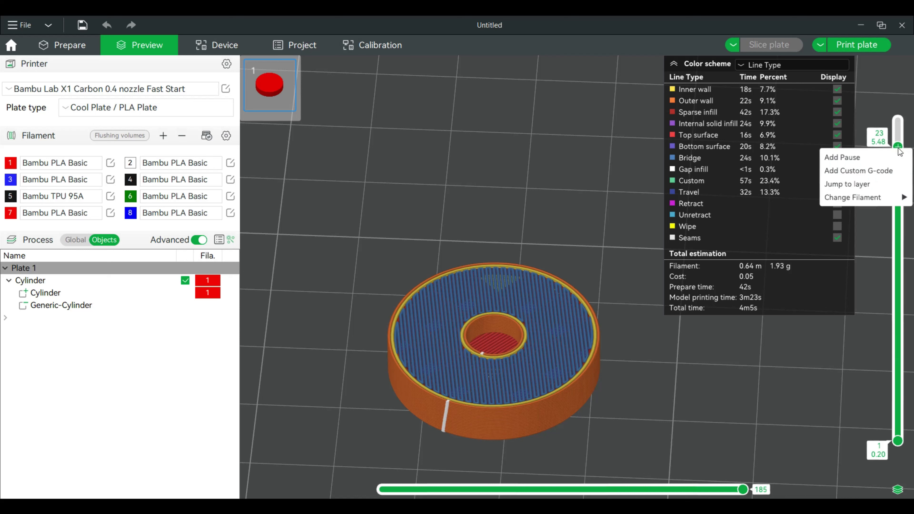
click(868, 156)
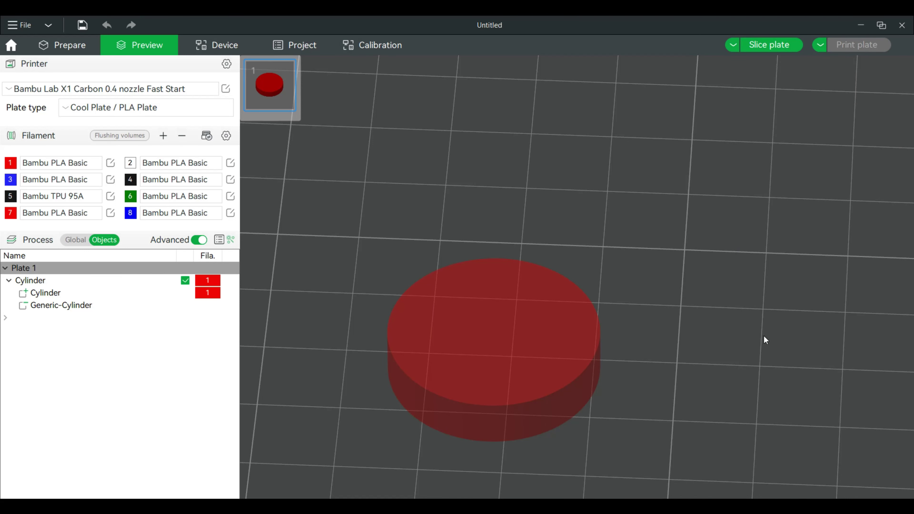
drag(751, 351, 739, 353)
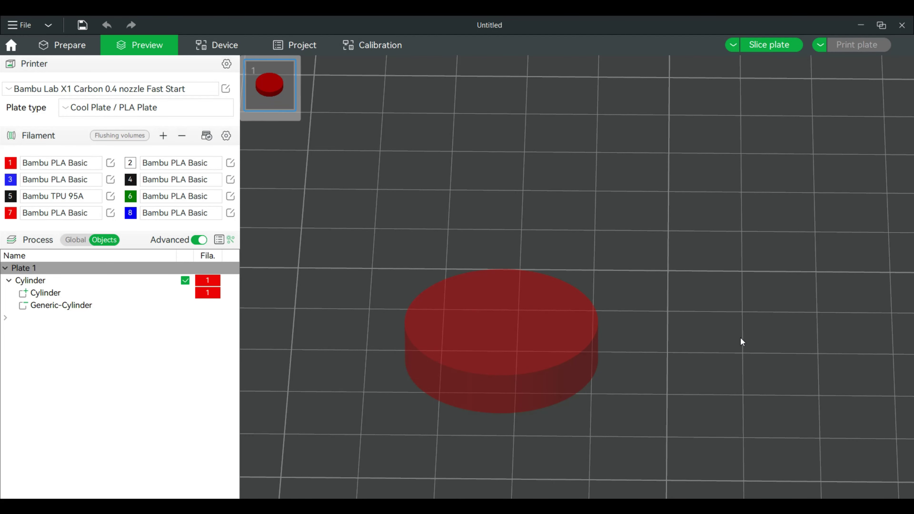